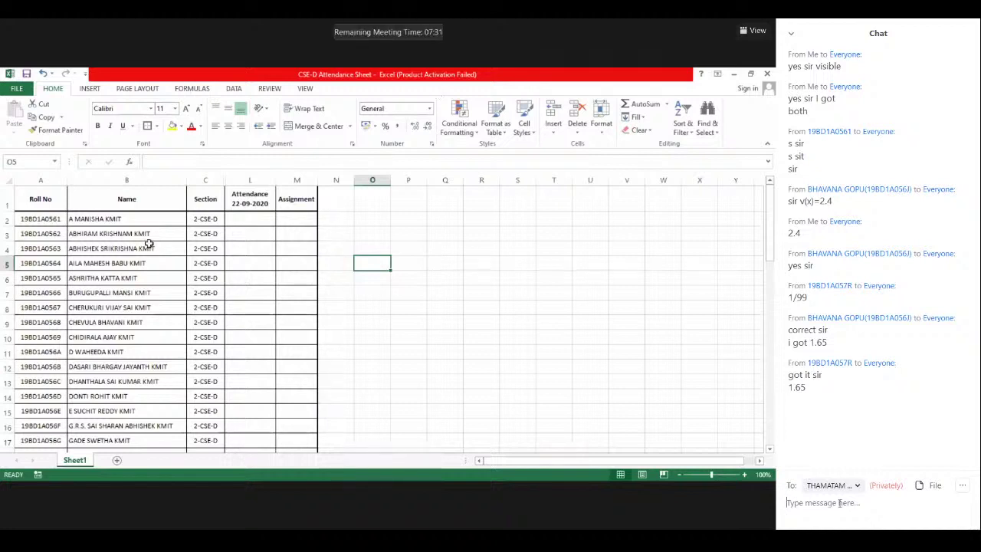
# Draft a private chat message with the student's short roll number followed by "- pRESENT SIR".
pyautogui.write('57F')
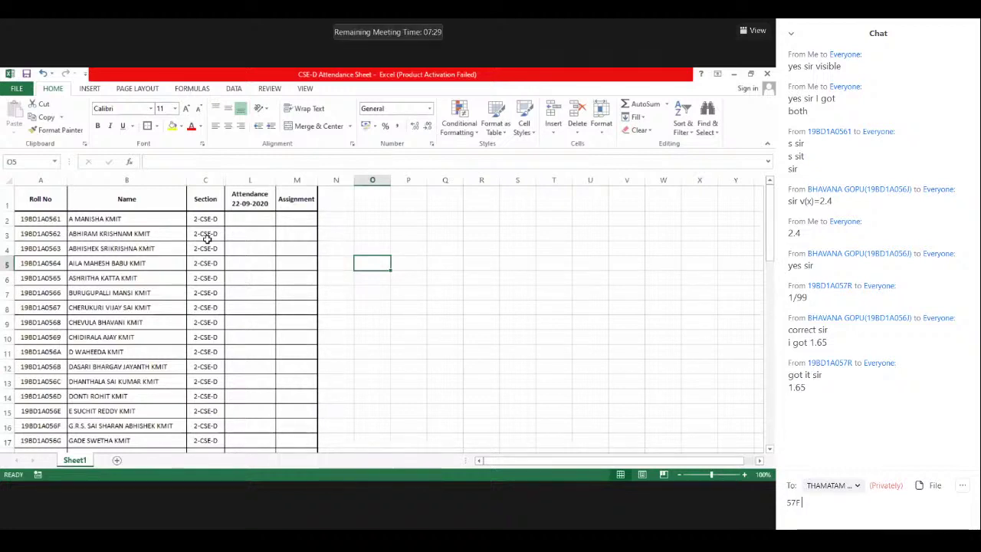
pyautogui.write(' -')
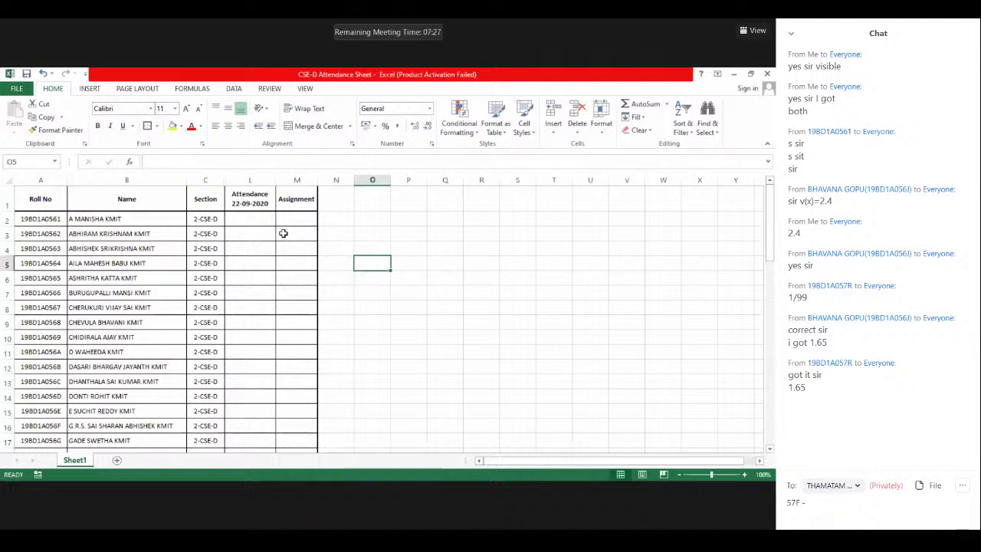
pyautogui.write(' p')
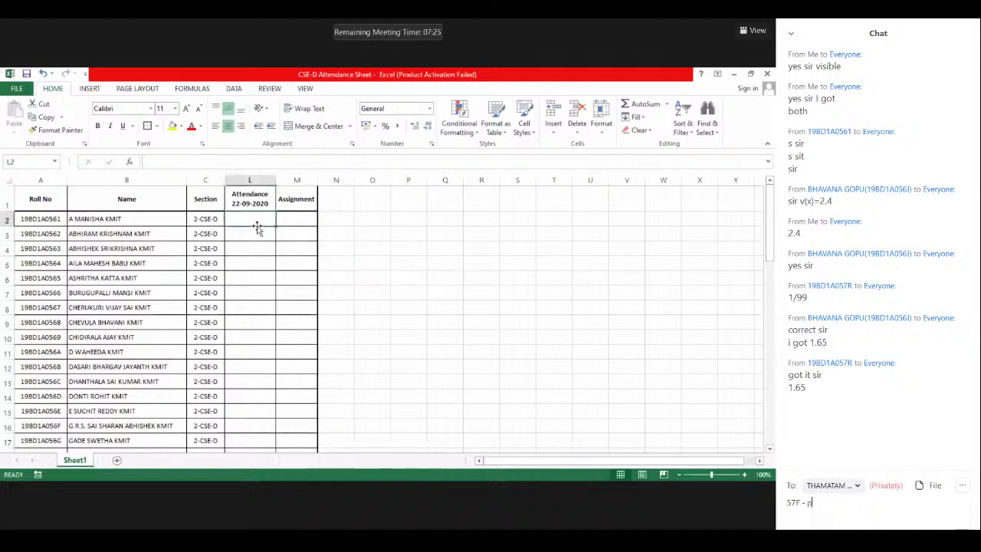
pyautogui.write('RESENT SIR')
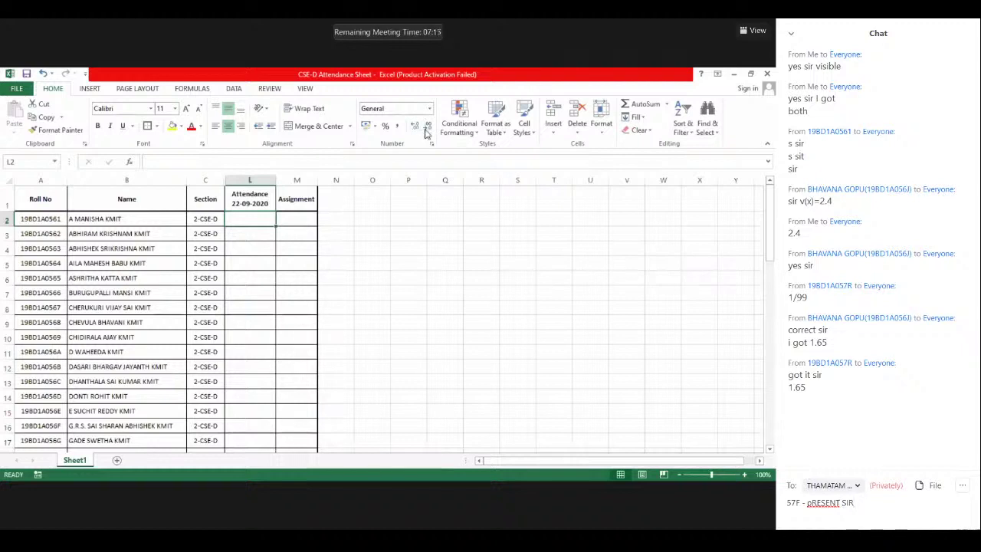
# Rewrite the text after the roll number in the chat draft as "Present Sir".
pyautogui.press('BackSpace')
pyautogui.press('BackSpace')
pyautogui.press('BackSpace')
pyautogui.press('BackSpace')
pyautogui.press('BackSpace')
pyautogui.press('BackSpace')
pyautogui.press('BackSpace')
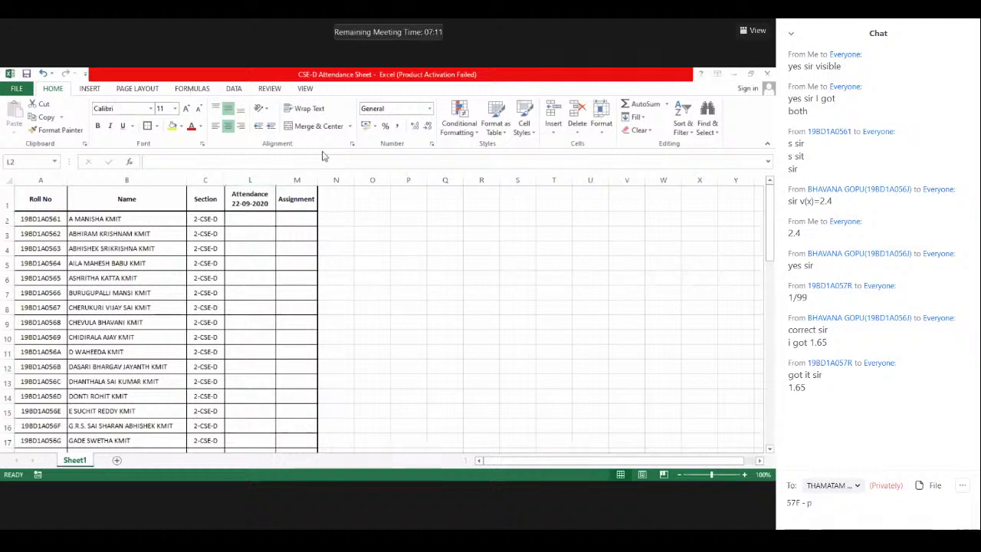
pyautogui.press('BackSpace')
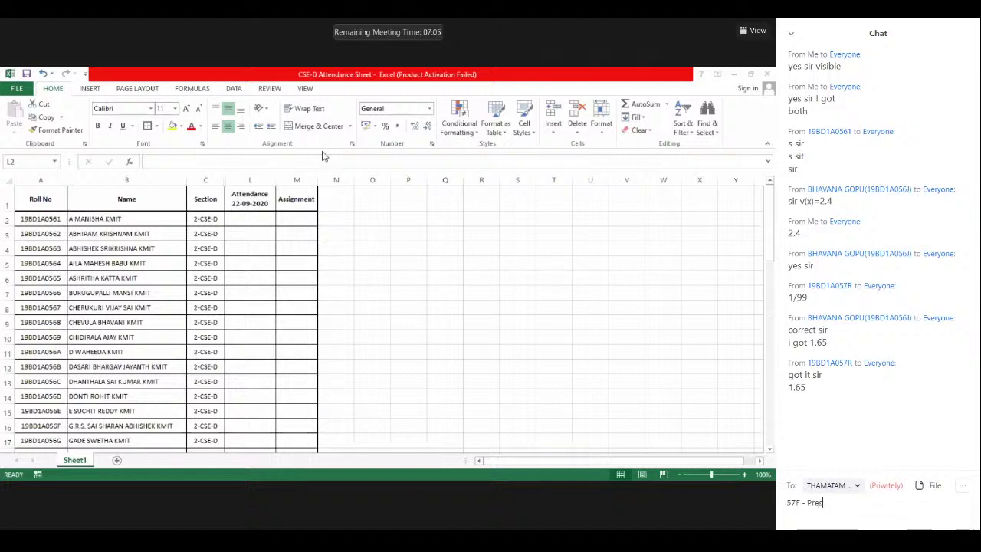
pyautogui.write('Present')
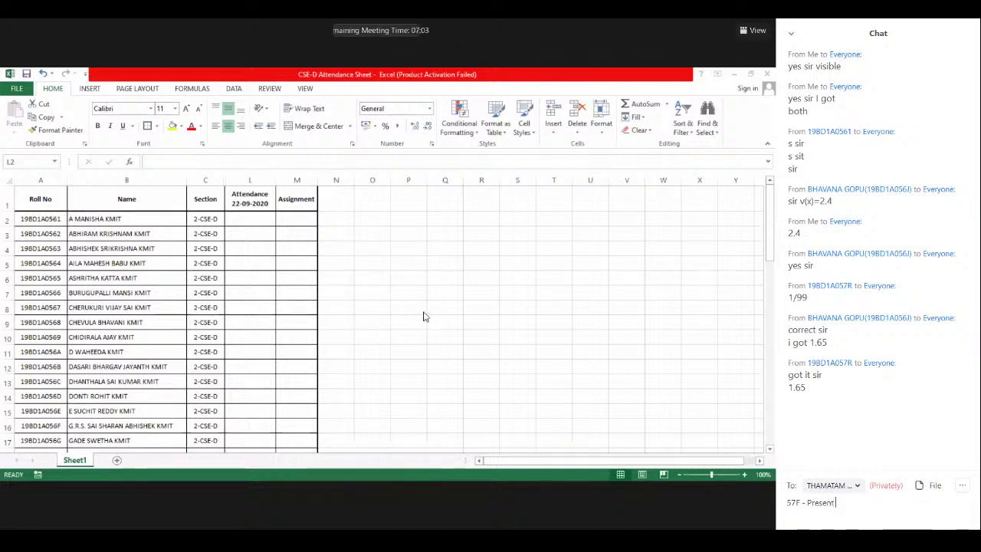
pyautogui.write(' Si')
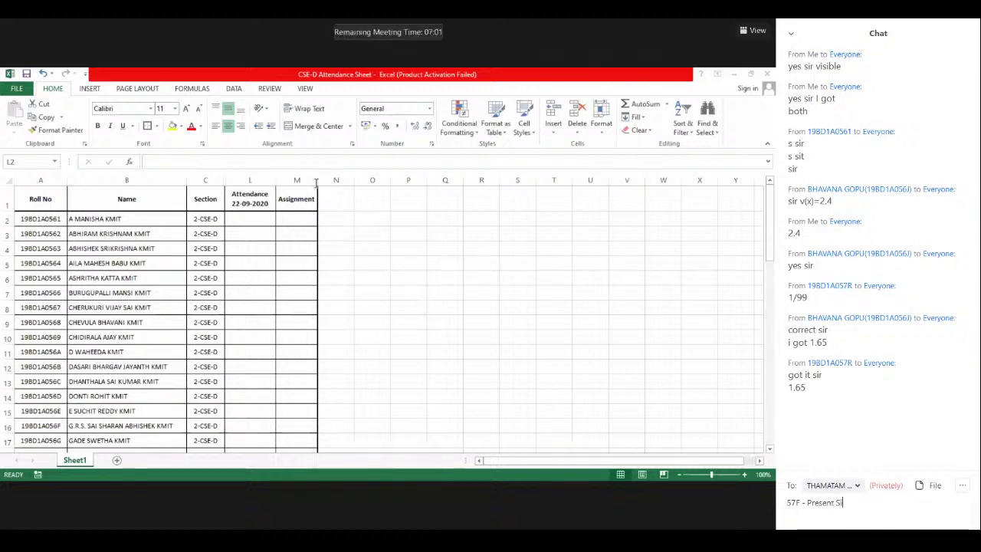
pyautogui.write('r')
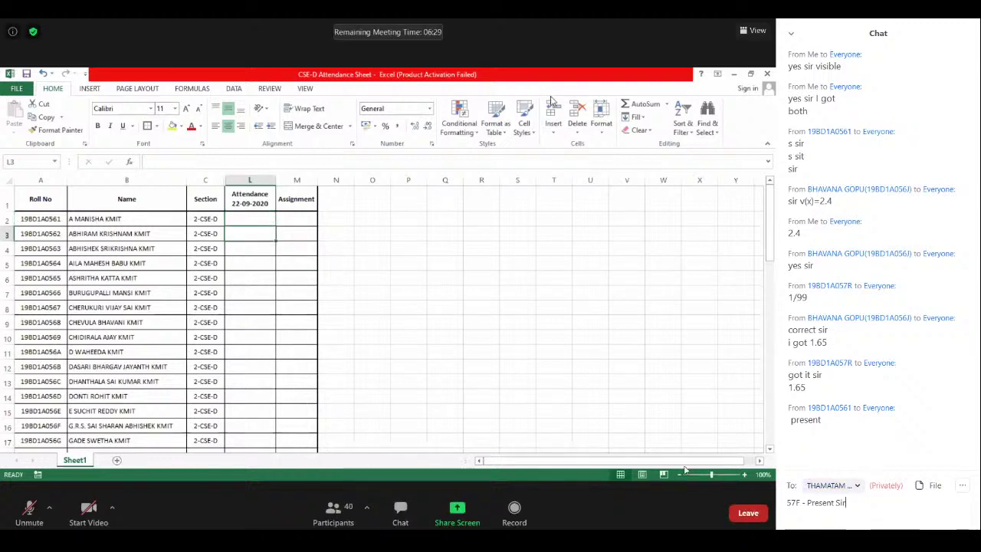
# Enter A for the students in rows 5 to 9 of the 22-09-2020 attendance column.
pyautogui.moveTo(407, 470)
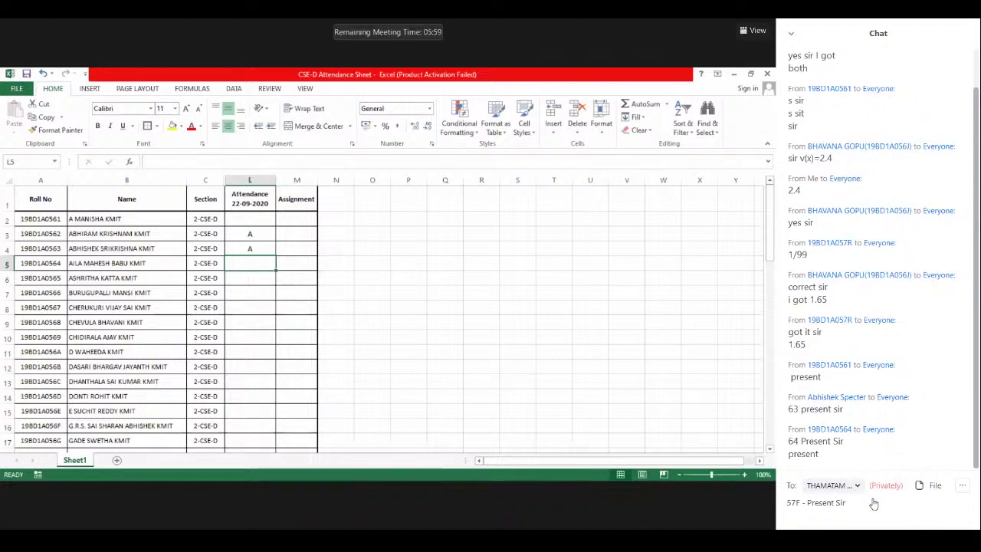
pyautogui.write('A')
pyautogui.press('Return')
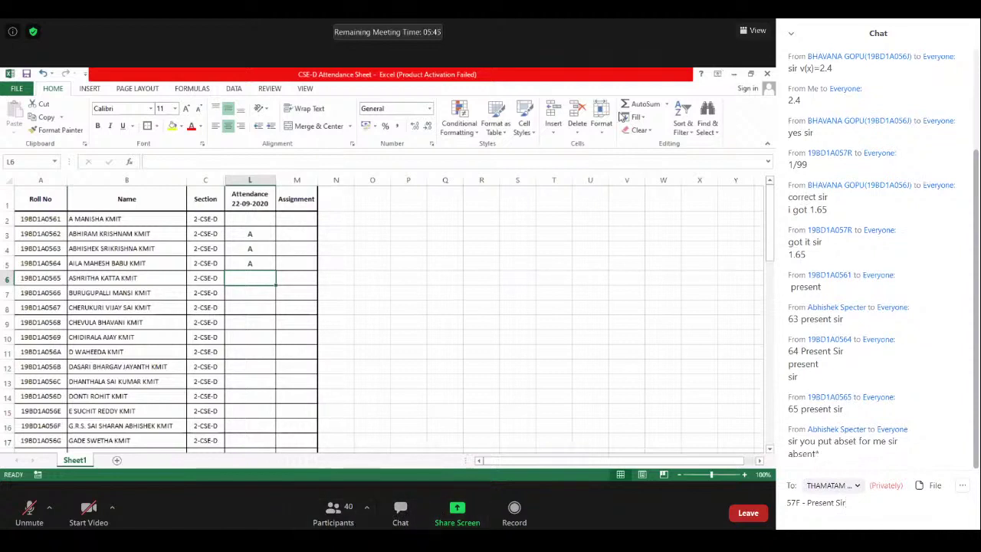
pyautogui.write('A')
pyautogui.press('Return')
pyautogui.write('AA')
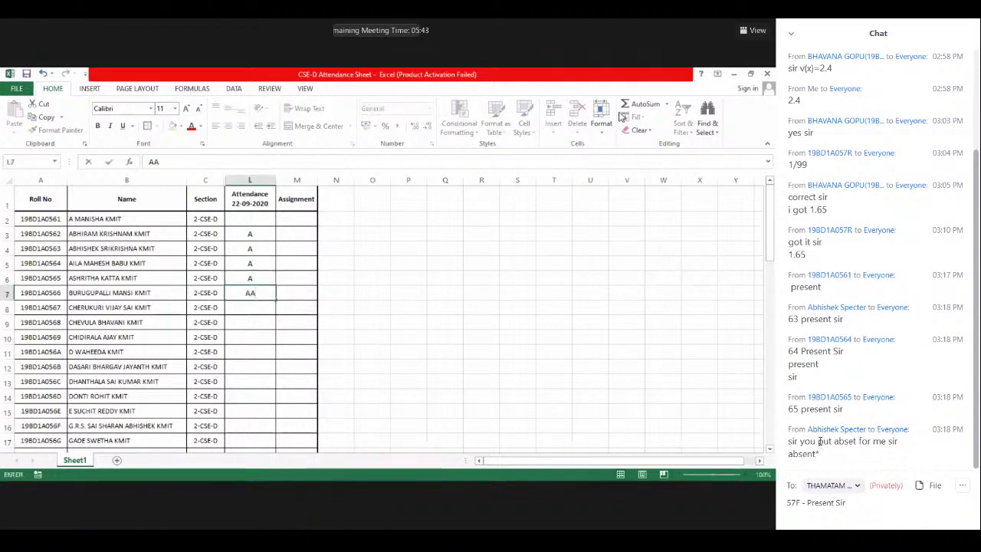
pyautogui.press('BackSpace')
pyautogui.press('Return')
pyautogui.write('A')
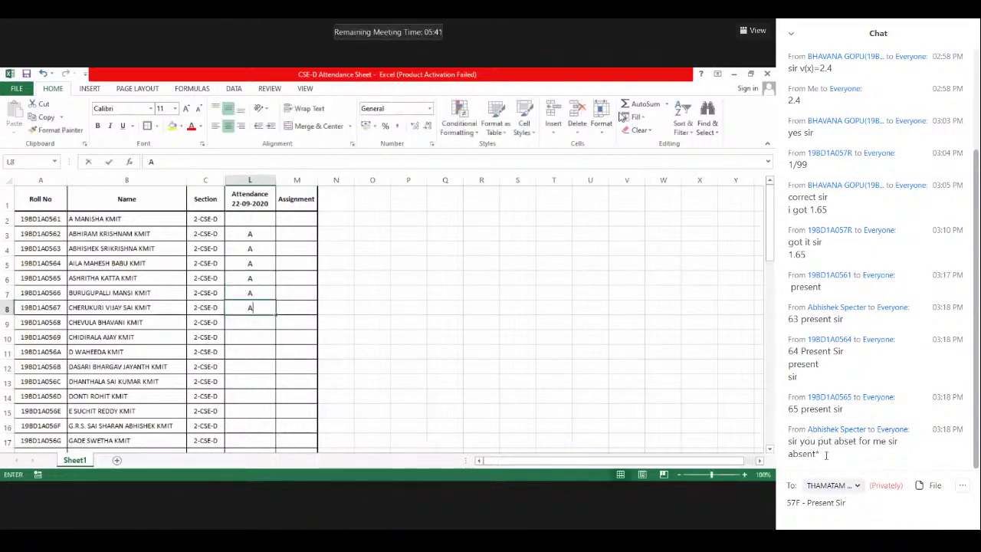
pyautogui.press('Return')
pyautogui.write('A')
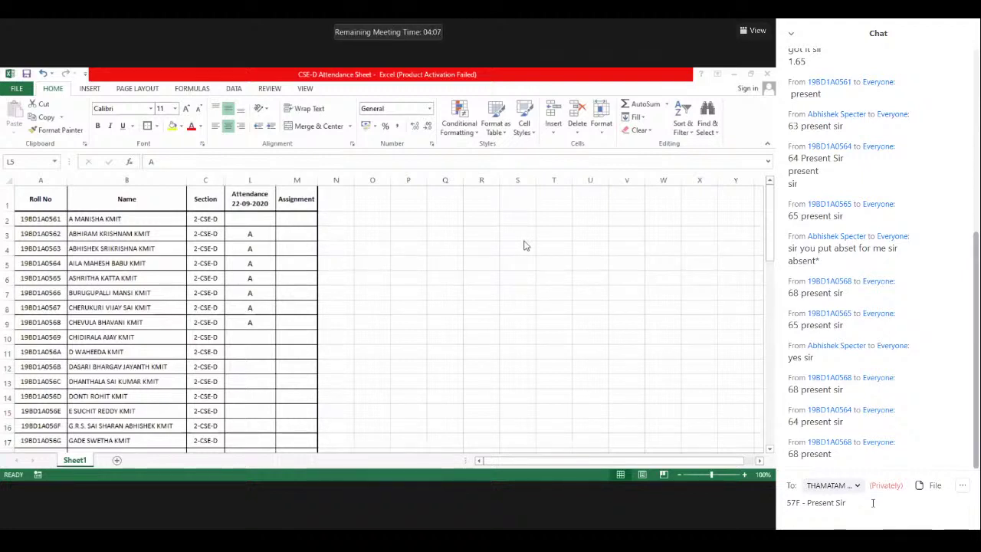
# Clear the absence marks in attendance cells L4, L5 and L6.
pyautogui.click(265, 245)
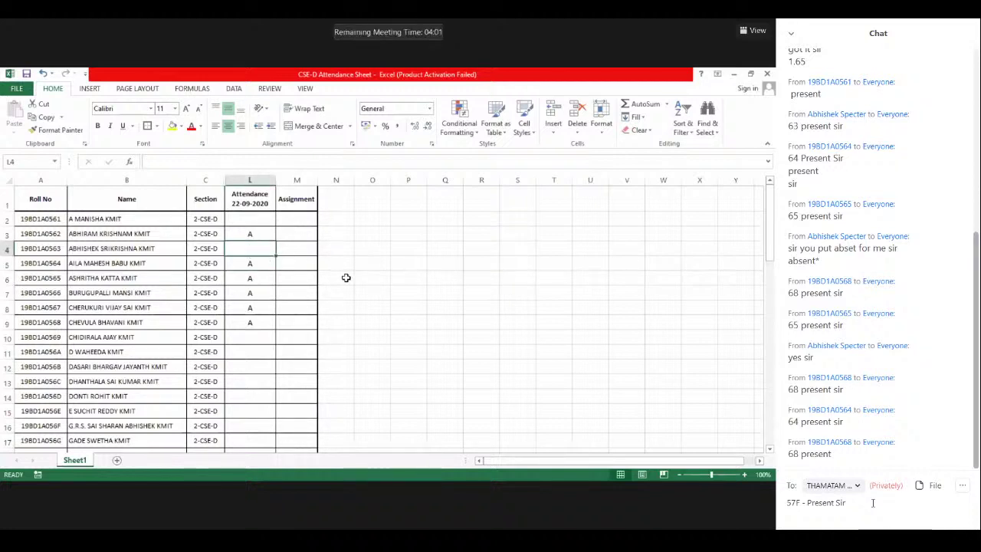
pyautogui.press('Right')
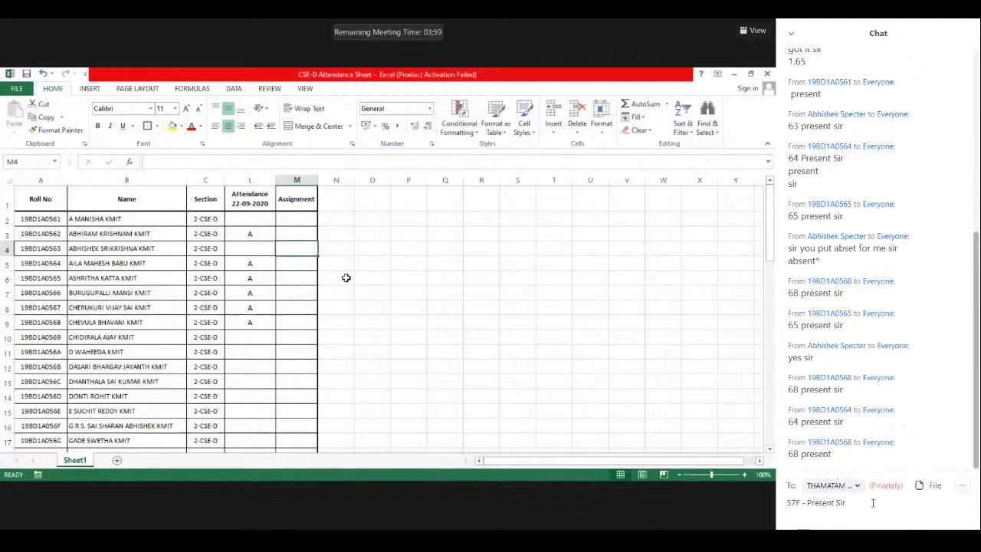
pyautogui.press('Down')
pyautogui.press('Right')
pyautogui.press('Down')
pyautogui.press('Down')
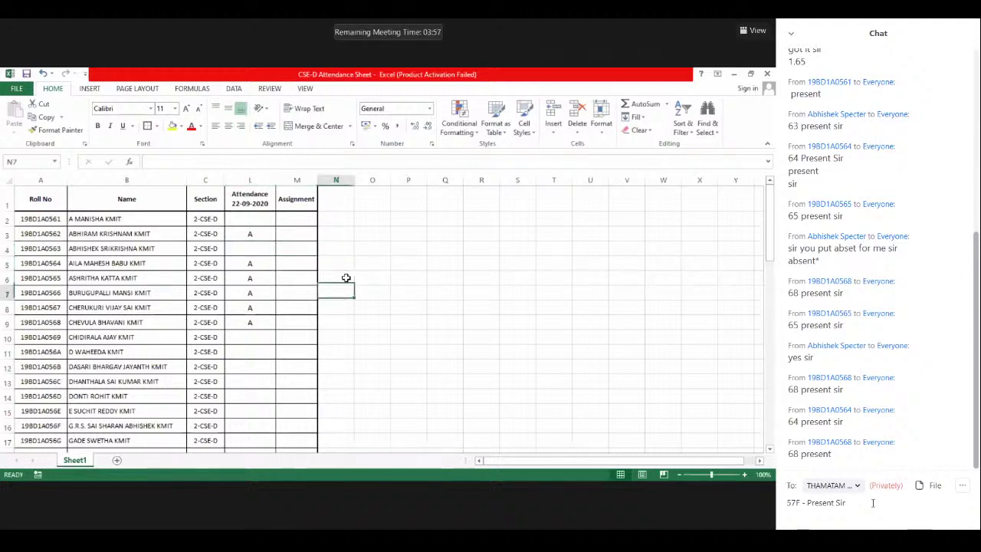
pyautogui.press('Left')
pyautogui.press('Left')
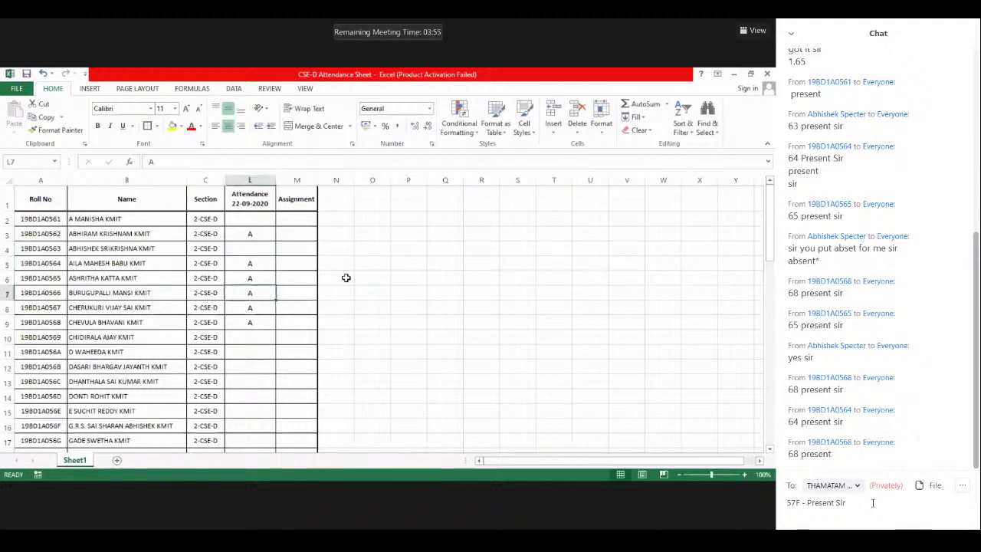
pyautogui.press('Up')
pyautogui.press('Up')
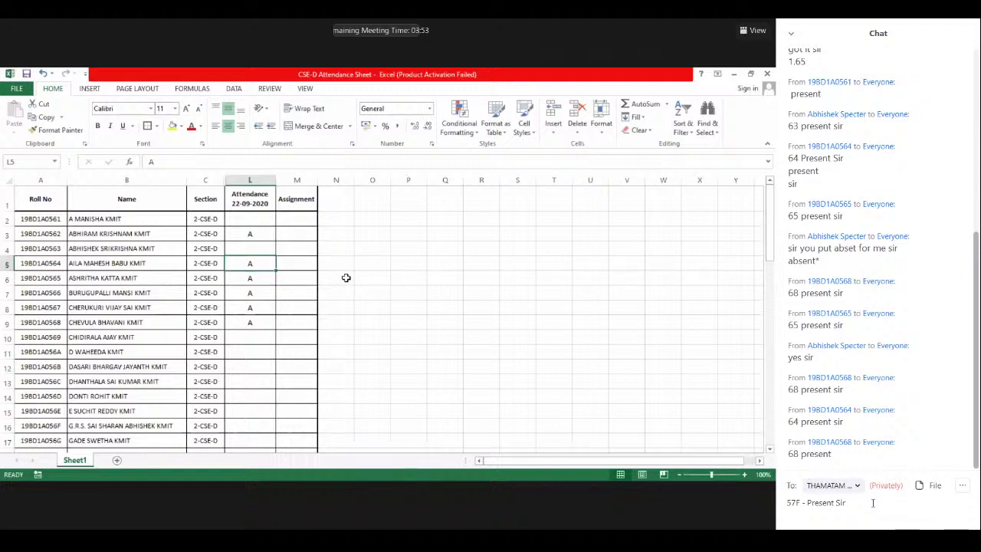
pyautogui.press('Delete')
pyautogui.press('Down')
pyautogui.press('Delete')
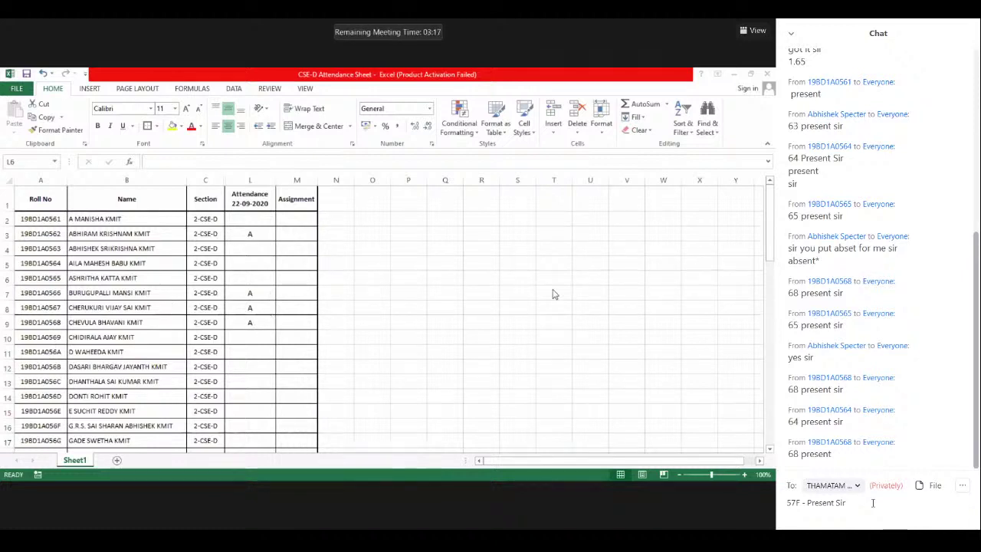
# Clear the absence mark in attendance cell L8.
pyautogui.hotkey('alt', 'Tab')
pyautogui.click(259, 310)
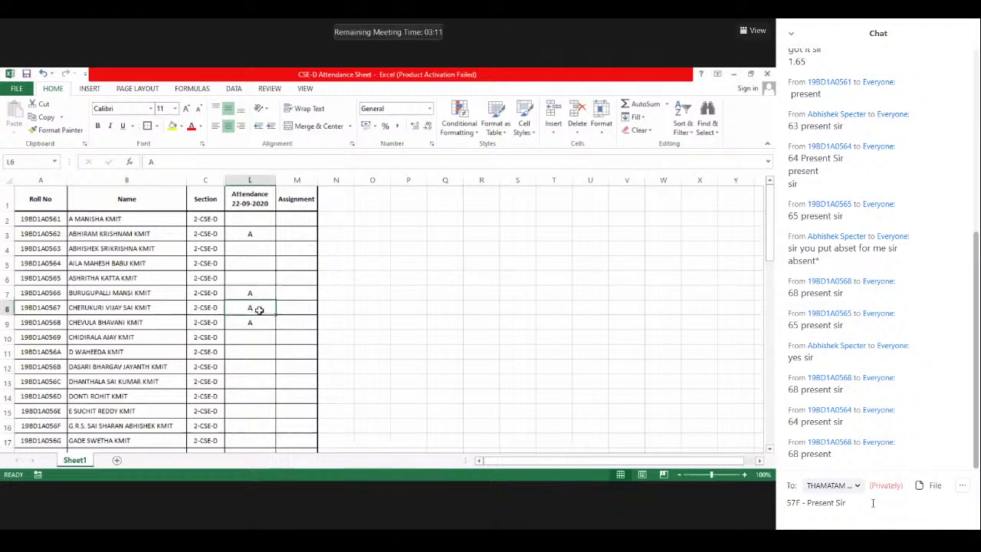
pyautogui.press('Delete')
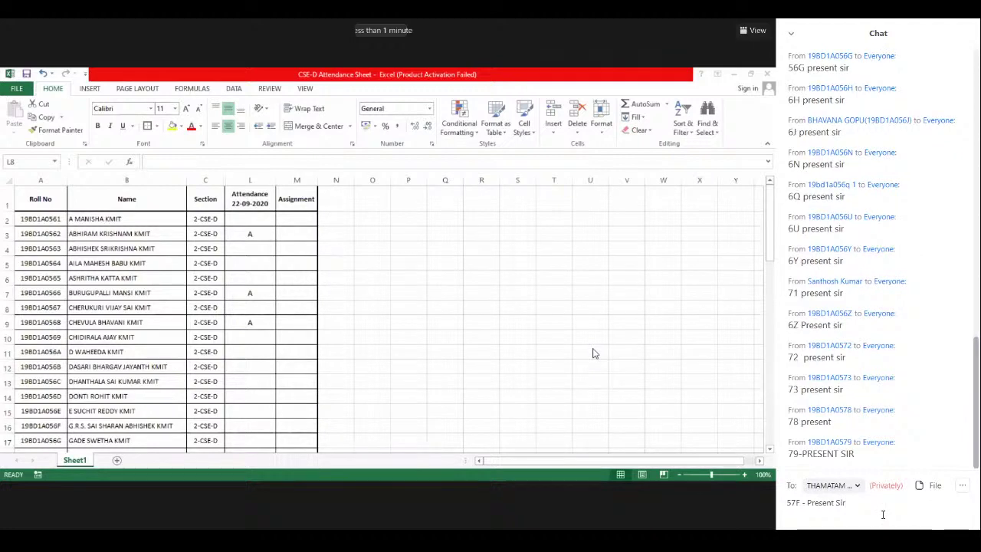
# Send the drafted "Present Sir" message privately in the meeting chat.
pyautogui.press('Return')
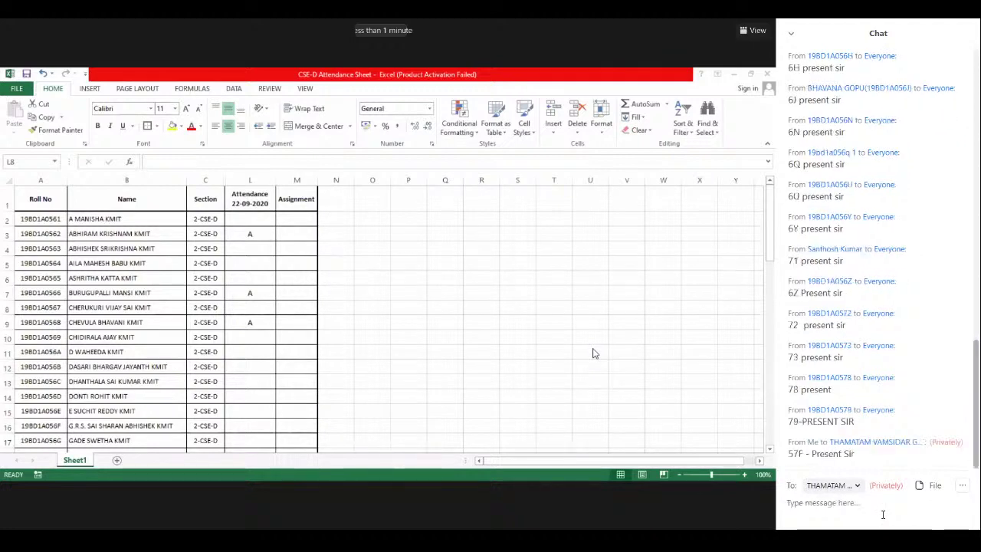